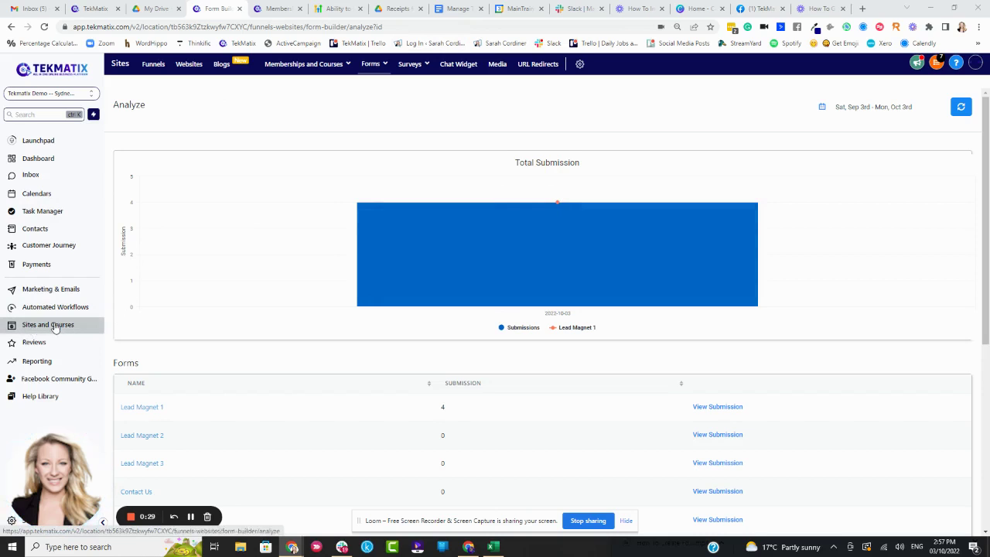
# Step: Set the form analytics date range to this year and refresh the submission report
pyautogui.click(372, 65)
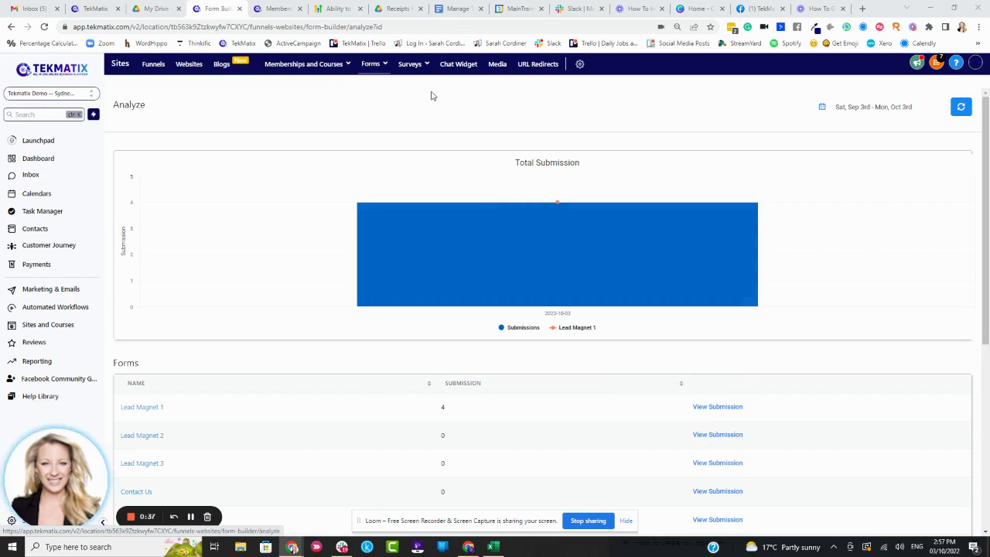
pyautogui.scroll(-2, 333, 158)
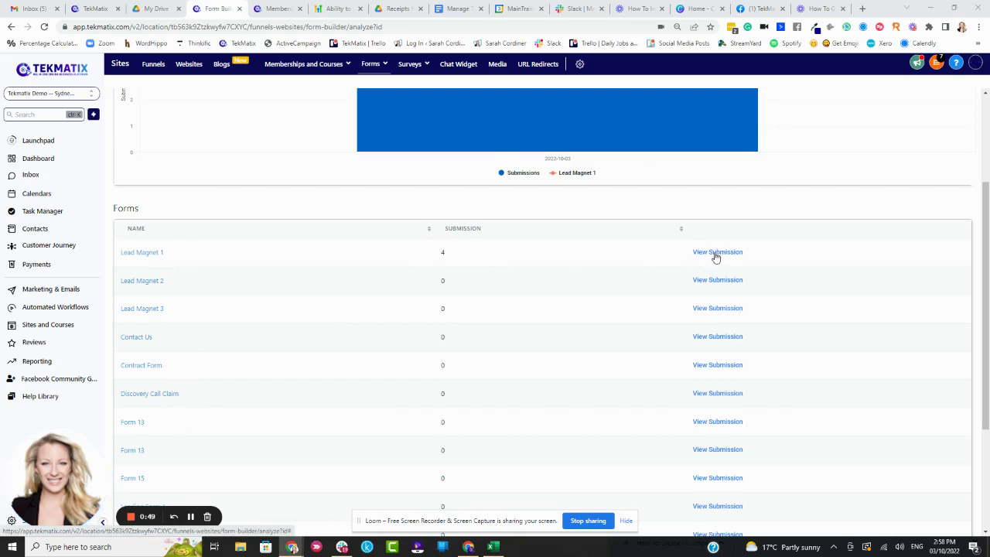
pyautogui.scroll(2, 742, 247)
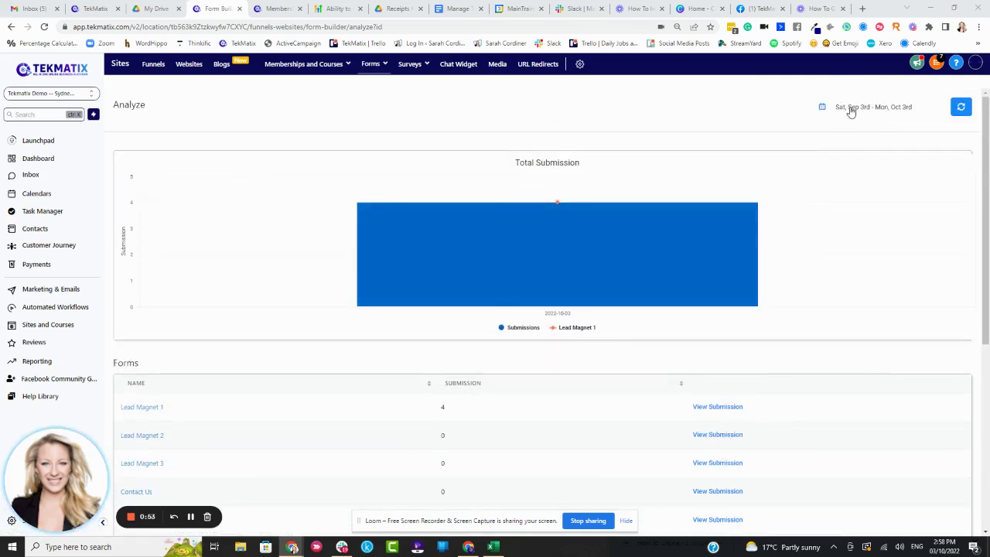
pyautogui.click(876, 110)
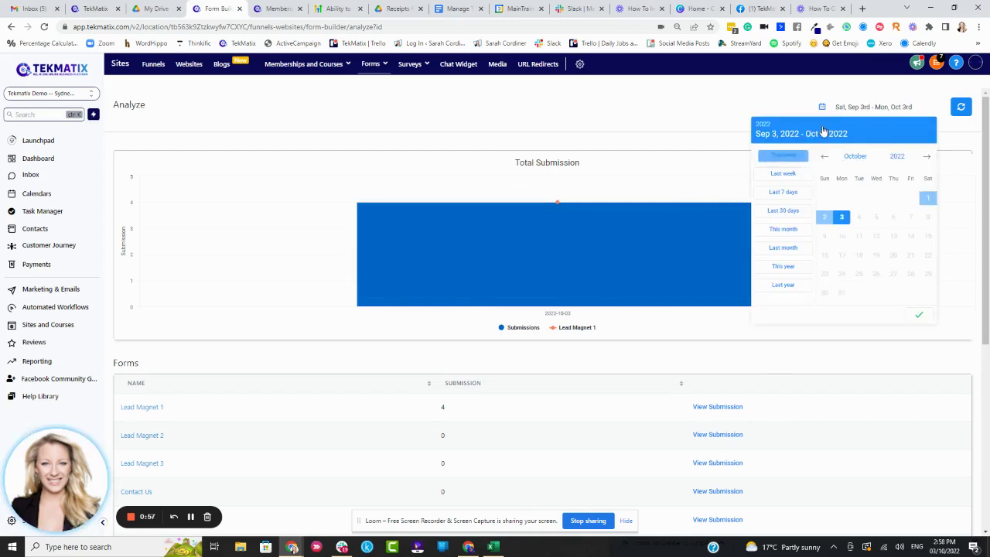
pyautogui.click(783, 268)
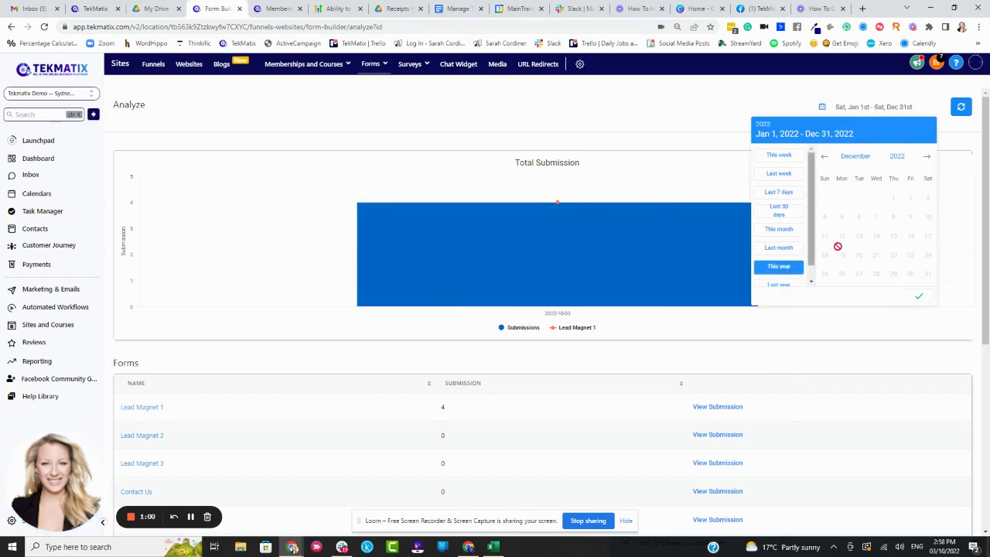
pyautogui.click(758, 106)
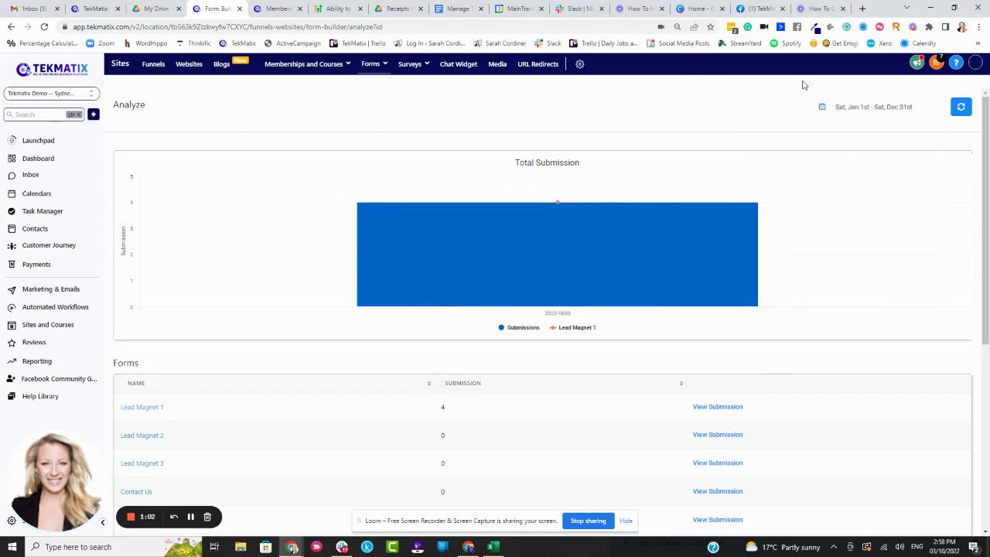
pyautogui.click(960, 108)
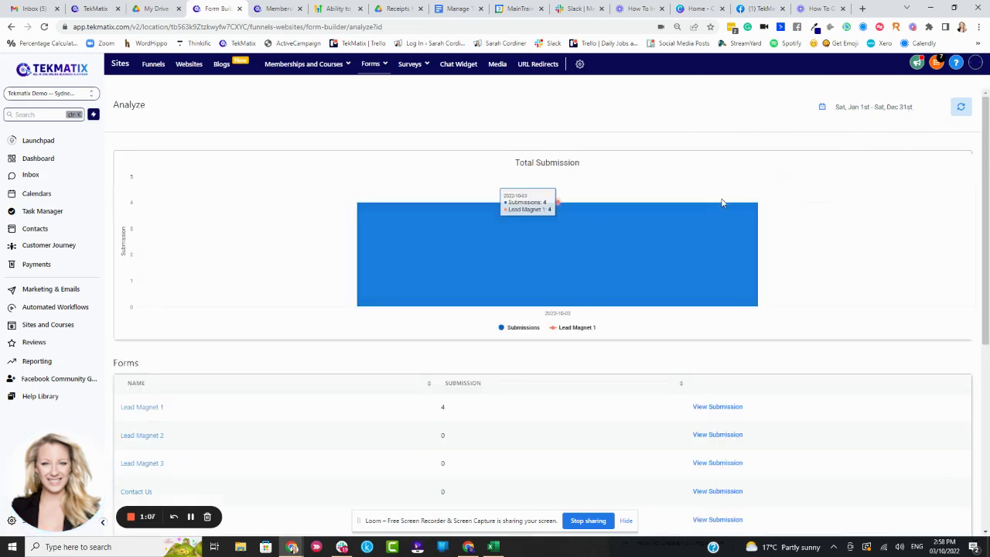
# Step: View the submissions of the Lead Magnet 1 form and download them as a CSV file
pyautogui.scroll(-2, 145, 315)
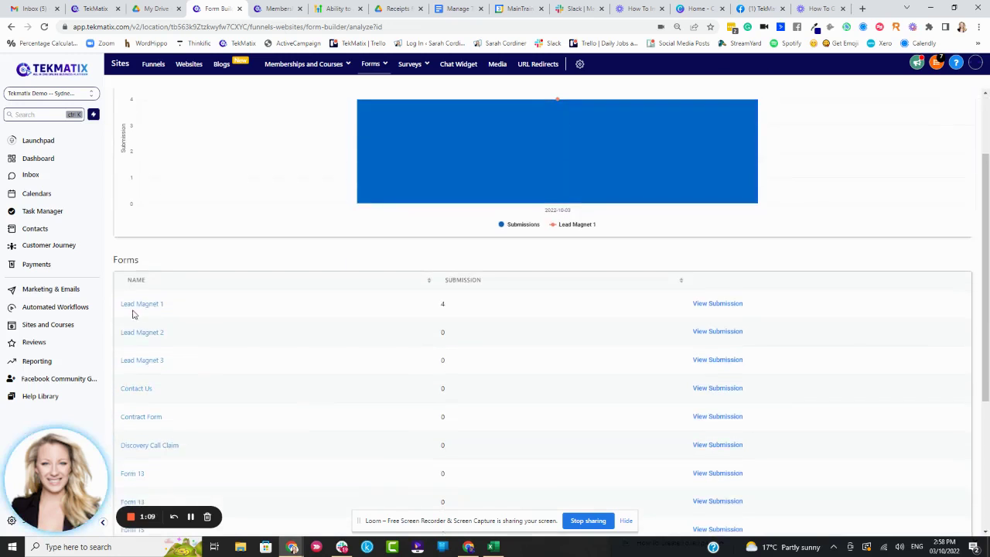
pyautogui.click(718, 304)
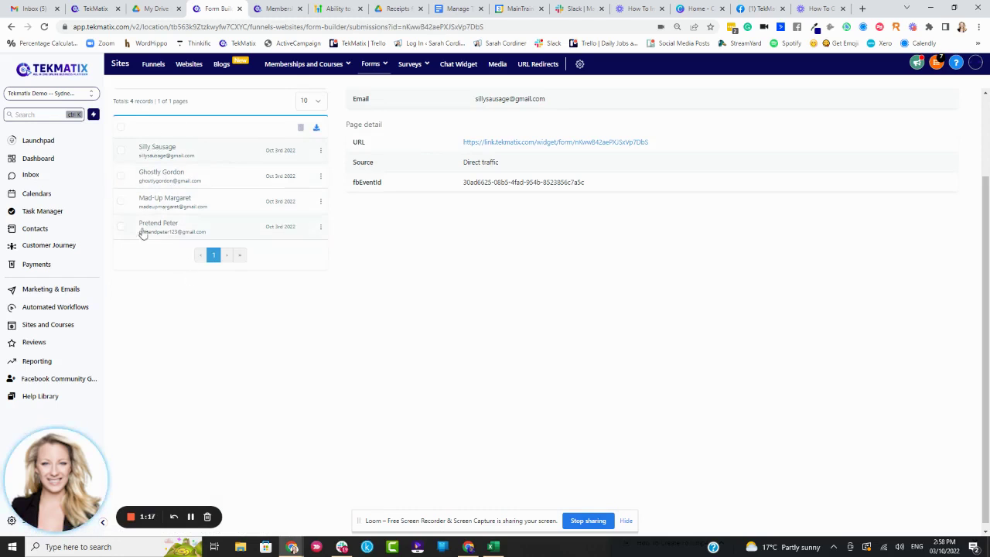
pyautogui.scroll(2, 277, 177)
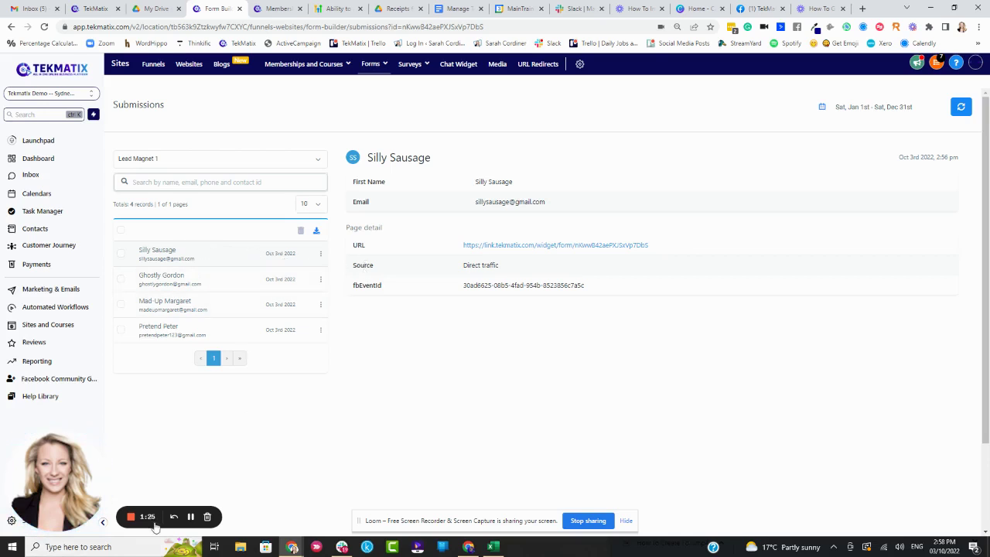
pyautogui.click(316, 231)
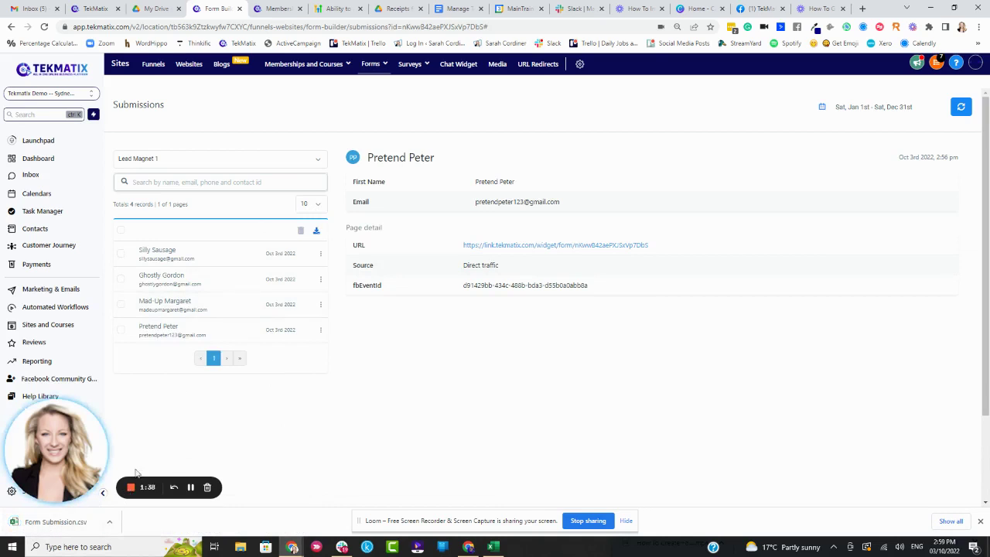
# Step: Open the downloaded Form Submission.csv full-screen in Excel, widen the Email column and look over the exported rows
pyautogui.click(73, 522)
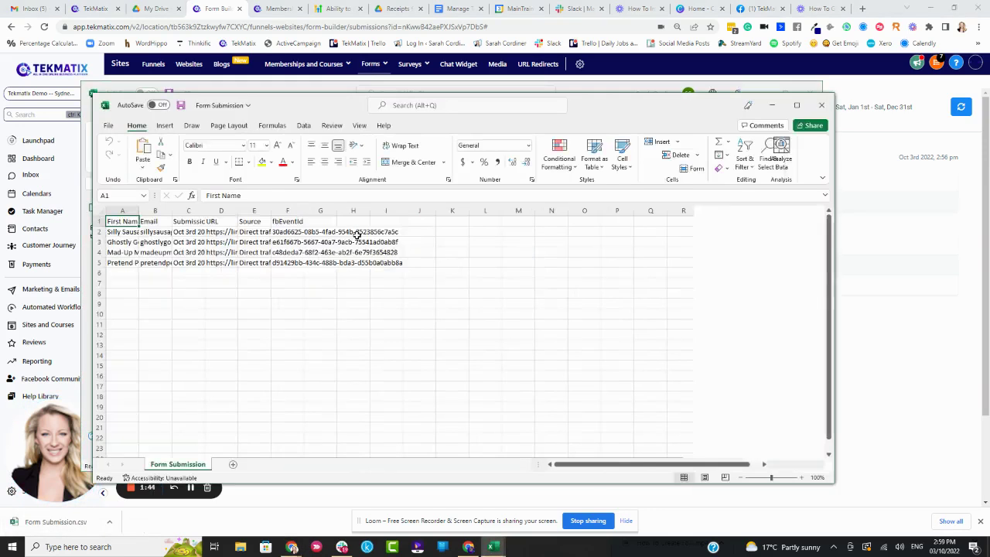
pyautogui.click(800, 105)
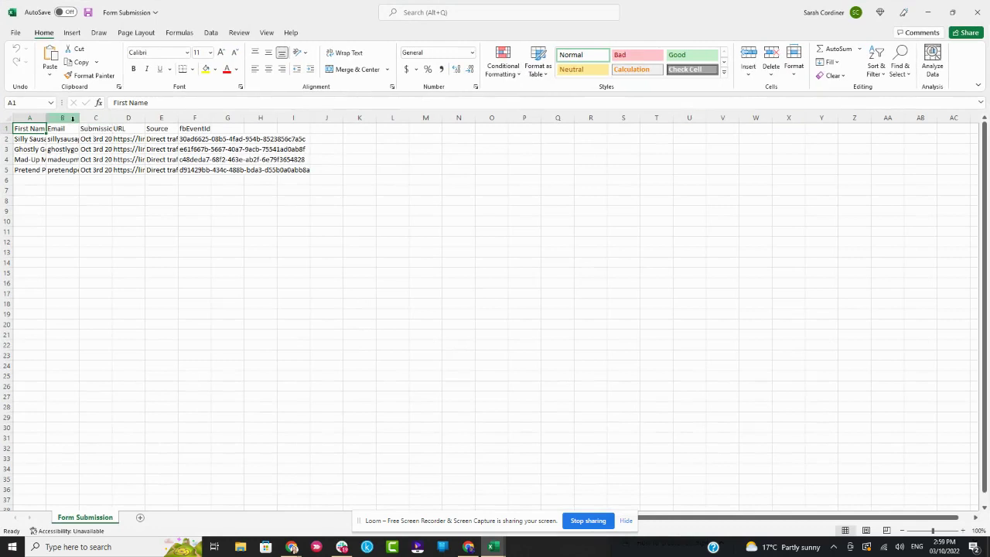
pyautogui.moveTo(79, 121); pyautogui.dragTo(121, 121)
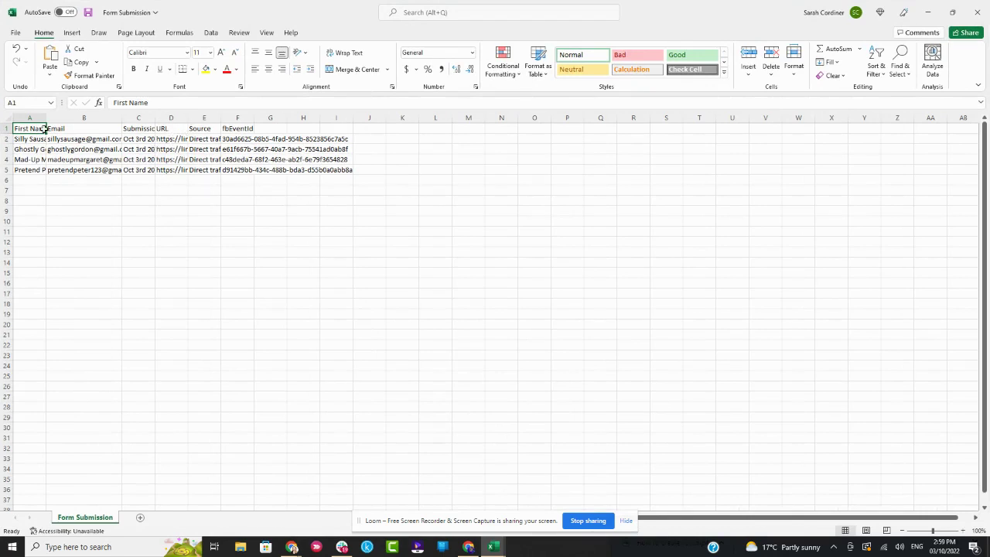
pyautogui.moveTo(29, 128); pyautogui.dragTo(379, 182)
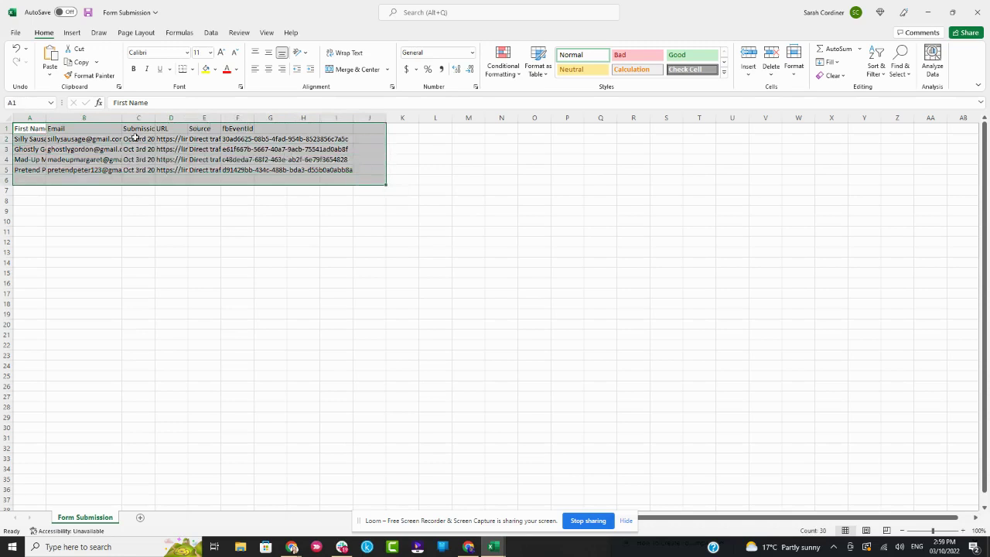
pyautogui.click(154, 219)
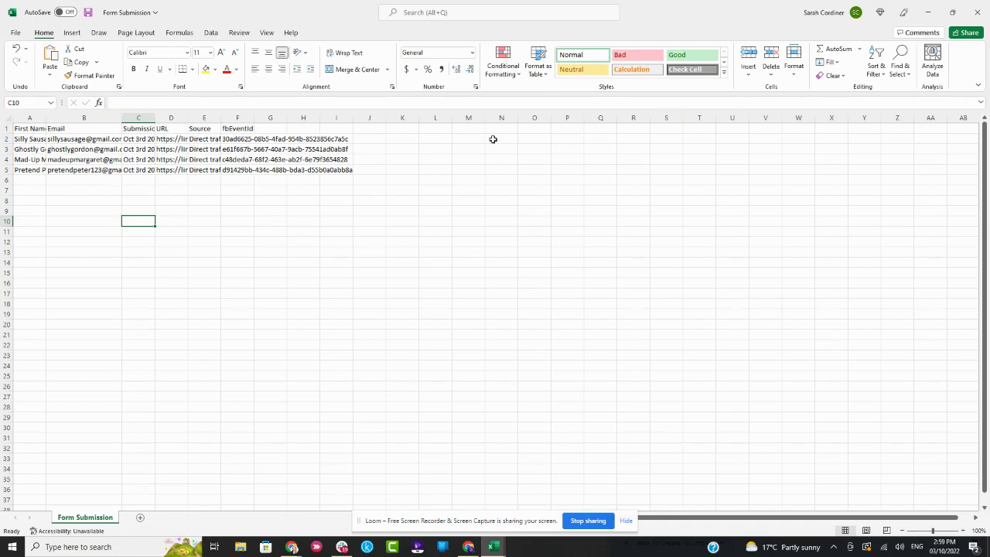
# Step: Minimise both Excel windows and return to the form Analyze page in Tekmatix
pyautogui.click(927, 12)
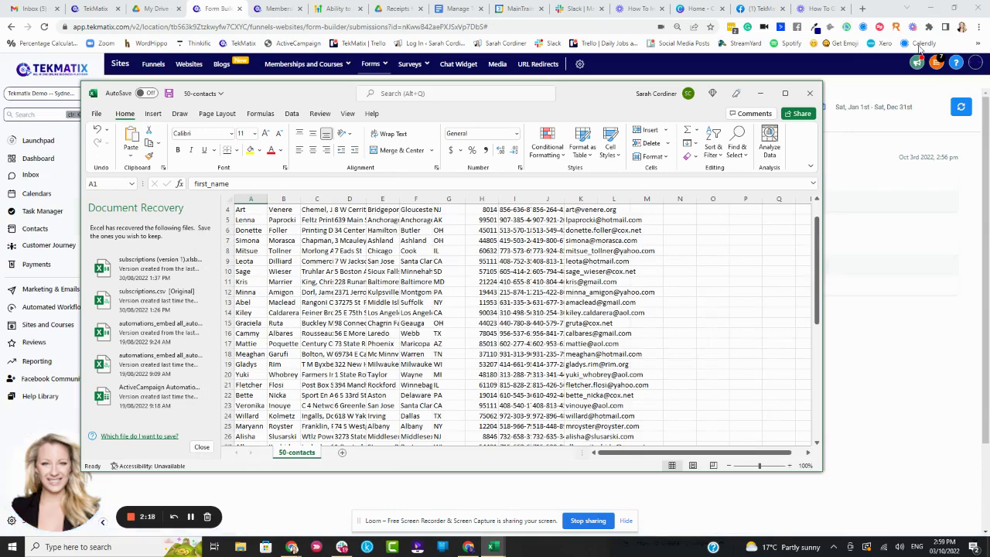
pyautogui.click(760, 94)
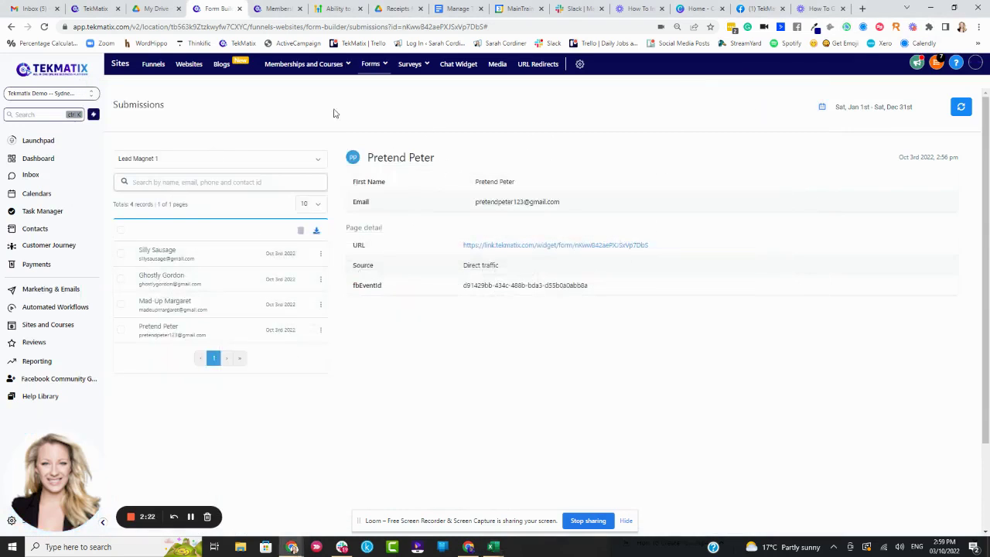
pyautogui.moveTo(372, 65)
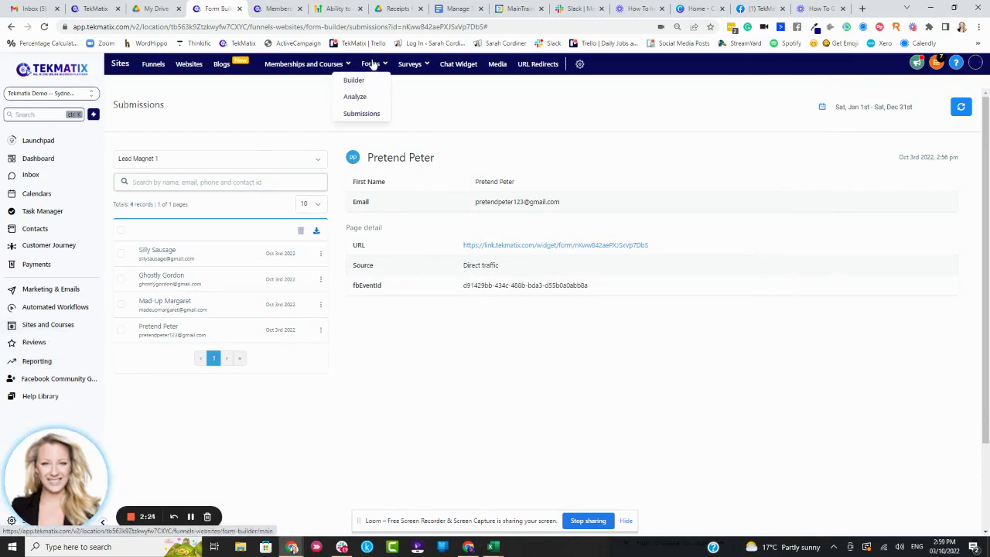
pyautogui.click(353, 97)
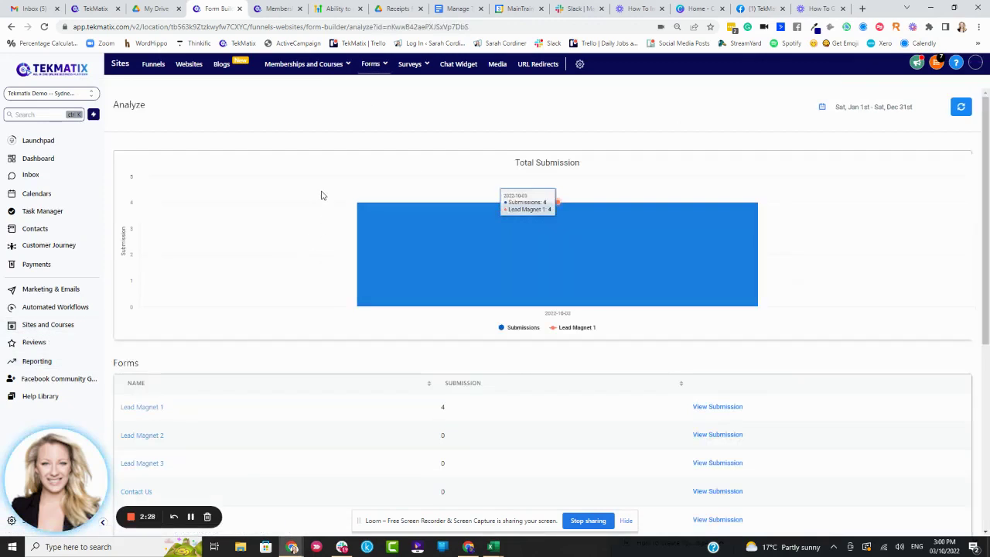
# Step: Look over the submission chart and forms list, and open the submissions of Lead Magnet 1
pyautogui.scroll(-10, 338, 214)
pyautogui.scroll(10, 392, 246)
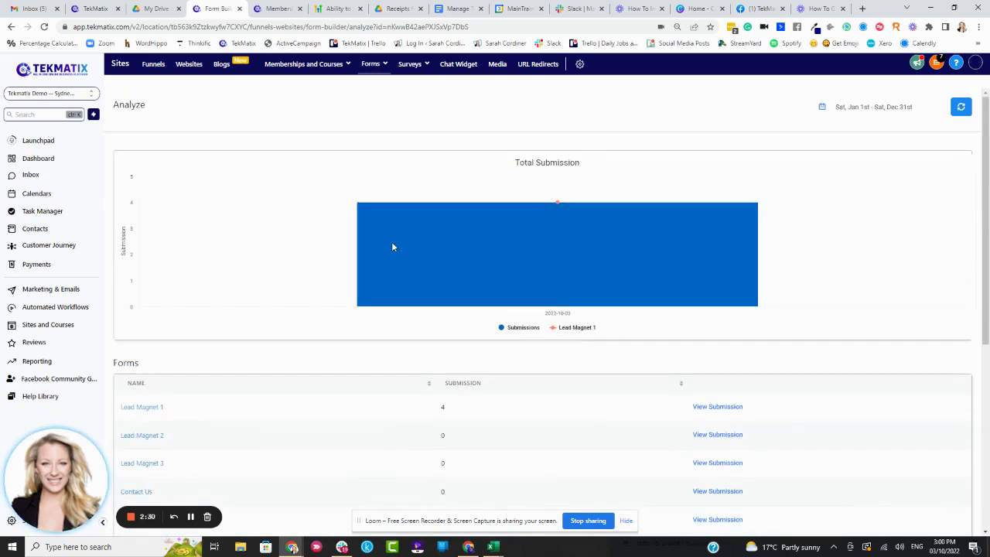
pyautogui.scroll(-2, 392, 246)
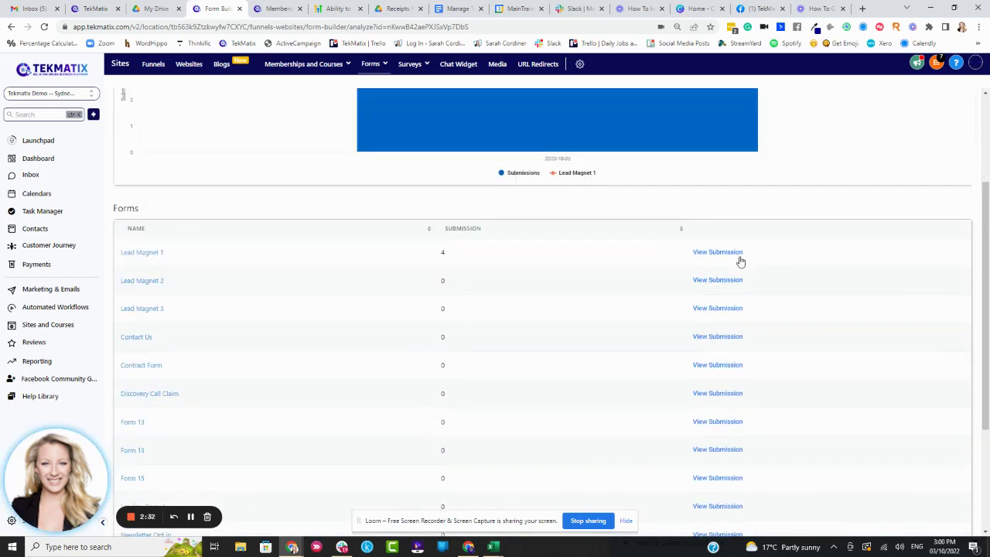
pyautogui.scroll(2, 723, 252)
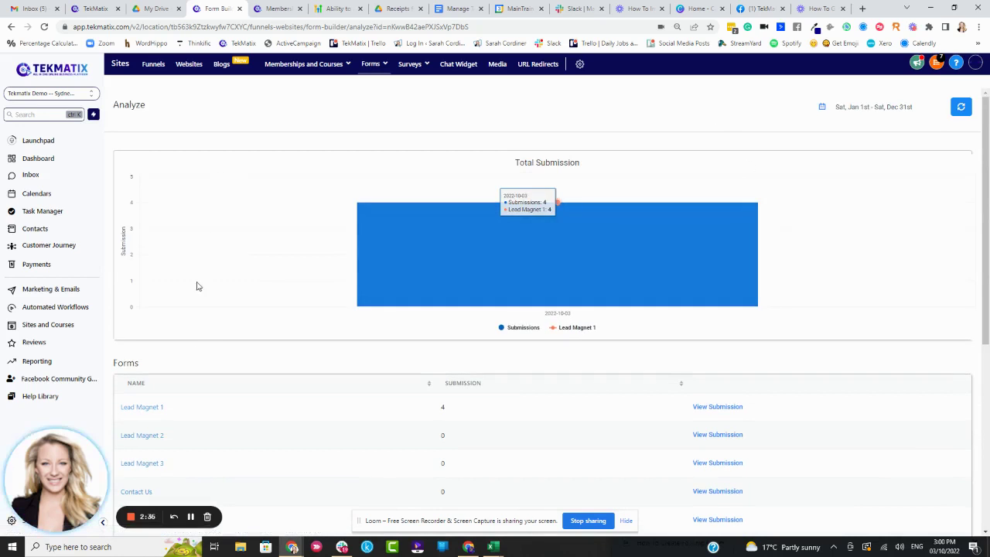
pyautogui.click(148, 407)
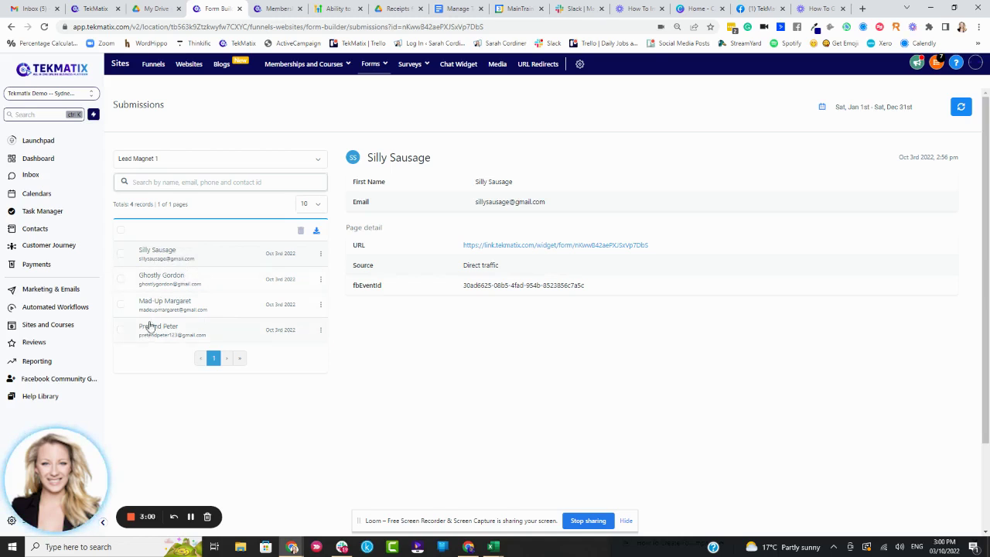
# Step: Go to the contacts list and open the record of the fourth contact, a Lead Magnet 1 submitter
pyautogui.click(35, 230)
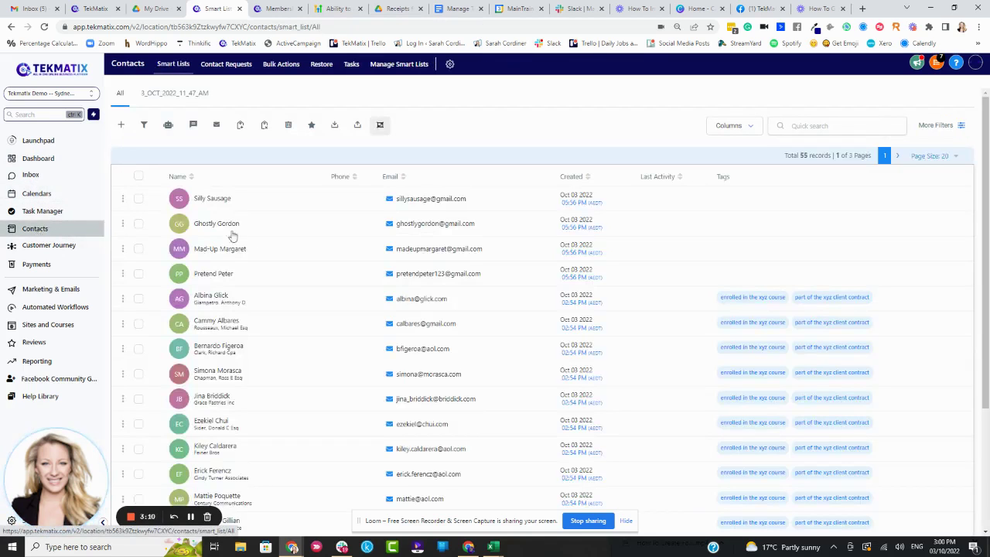
pyautogui.click(215, 280)
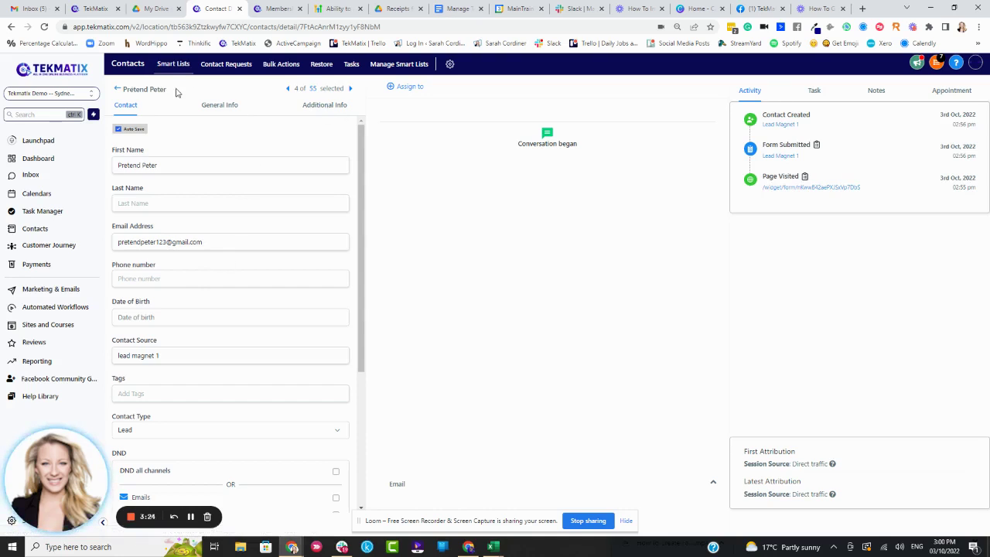
pyautogui.moveTo(176, 93); pyautogui.dragTo(124, 89)
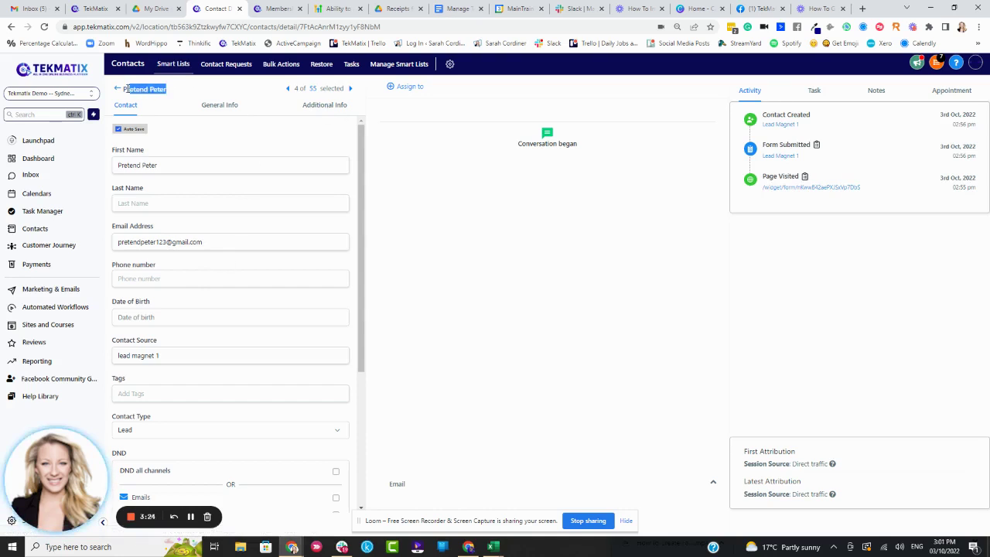
# Step: Examine the additional info fields on the contact's record
pyautogui.click(326, 110)
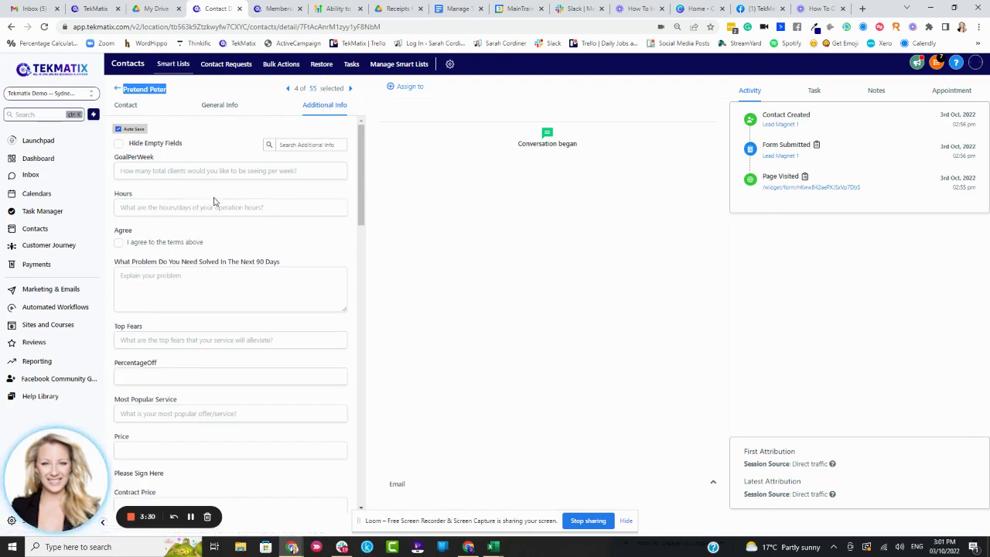
pyautogui.scroll(-3, 217, 201)
pyautogui.scroll(-10, 242, 385)
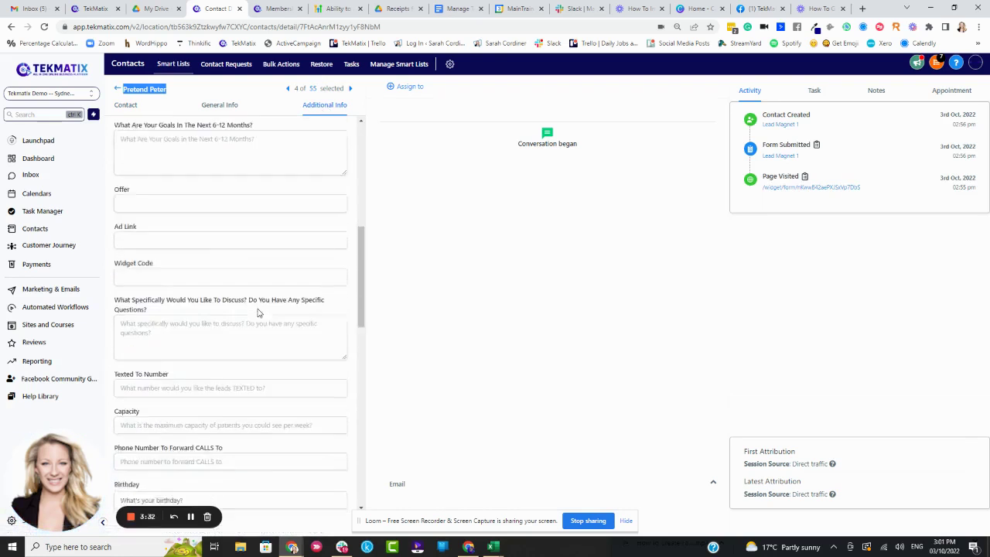
pyautogui.scroll(-5, 205, 372)
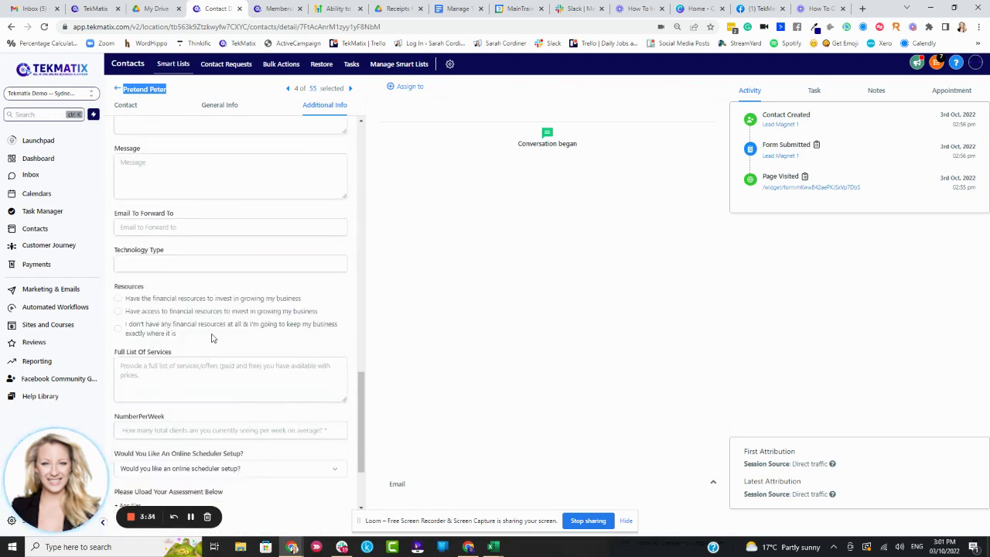
pyautogui.click(177, 98)
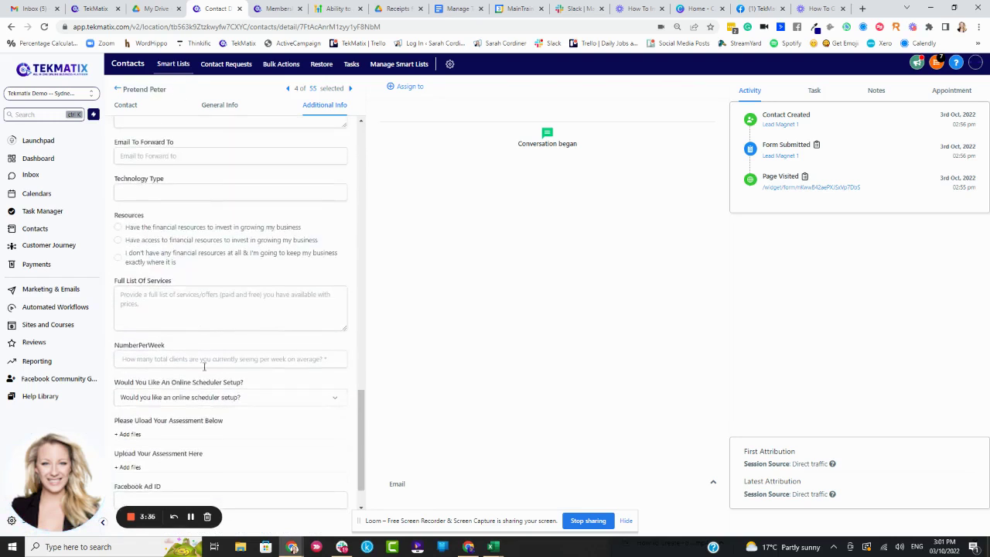
pyautogui.scroll(4, 266, 355)
pyautogui.scroll(10, 265, 355)
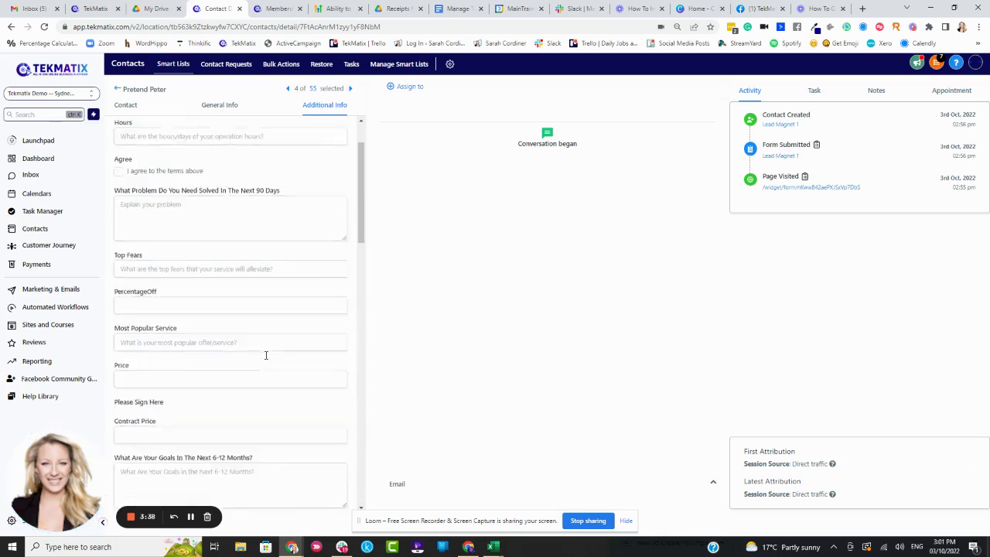